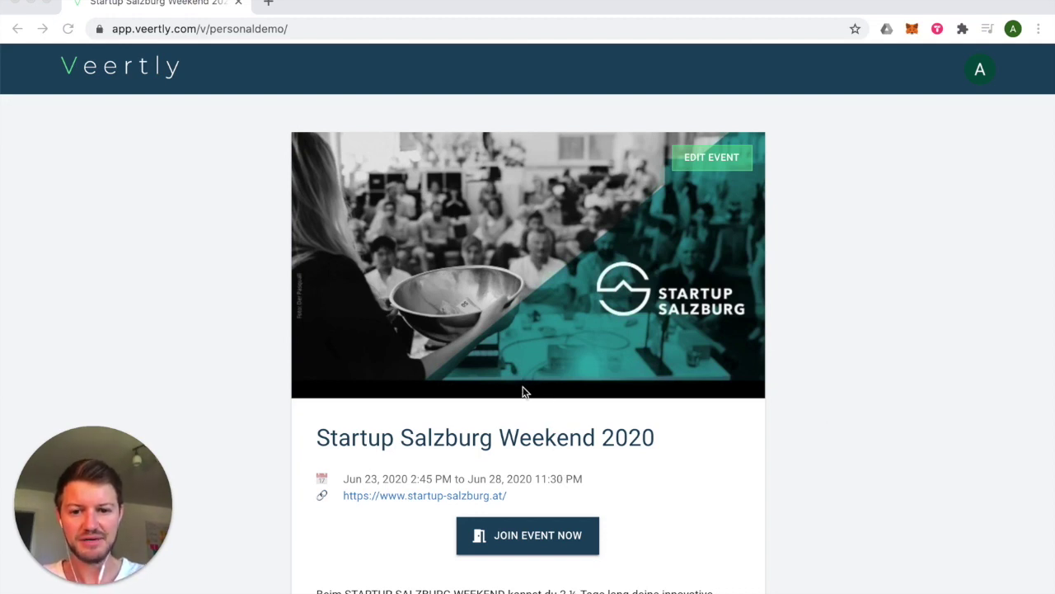
Join the Startup Salzburg Weekend 2020 event and open its organiser Cockpit from the avatar menu.
scroll(523, 392, down, 5)
scroll(524, 394, down, 2)
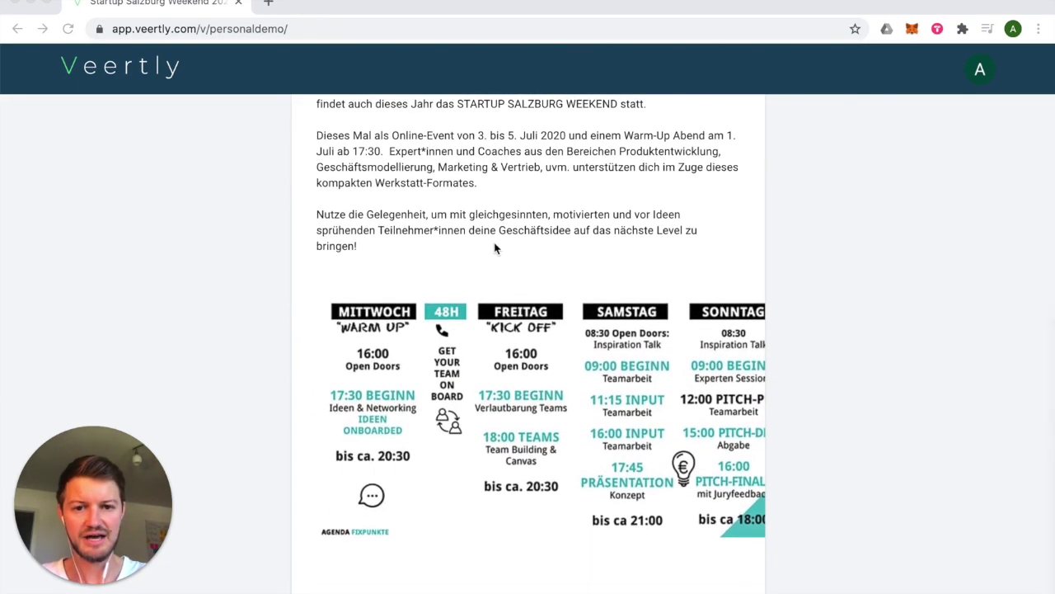
scroll(495, 248, up, 3)
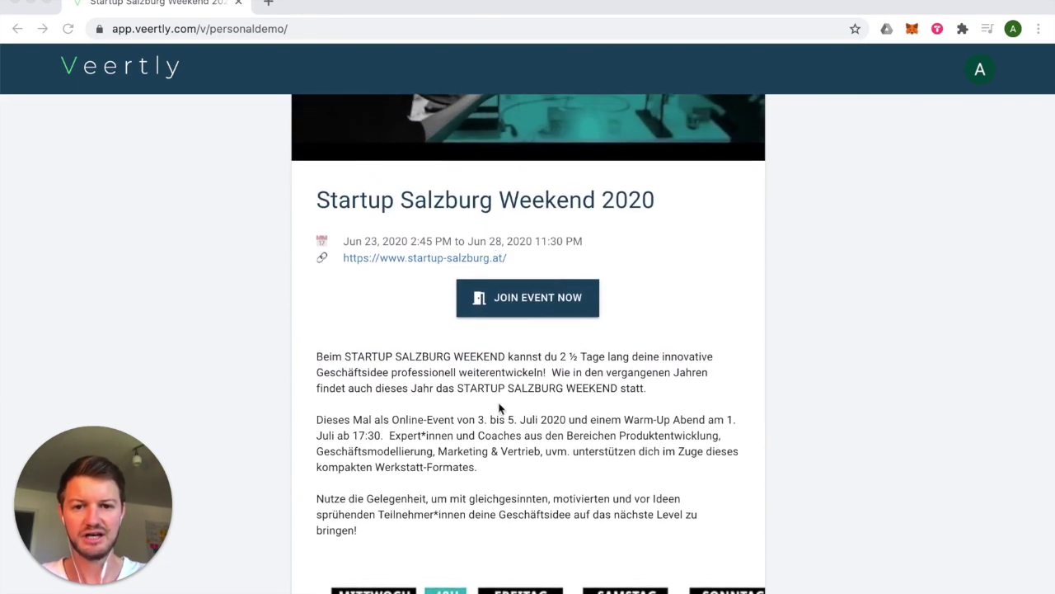
scroll(529, 440, up, 2)
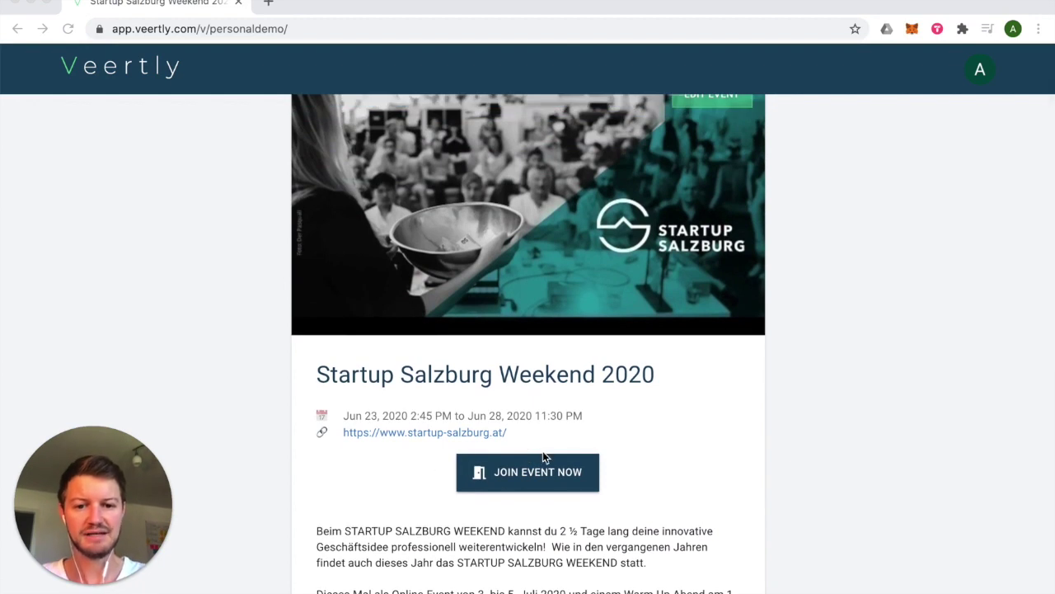
scroll(543, 427, up, 1)
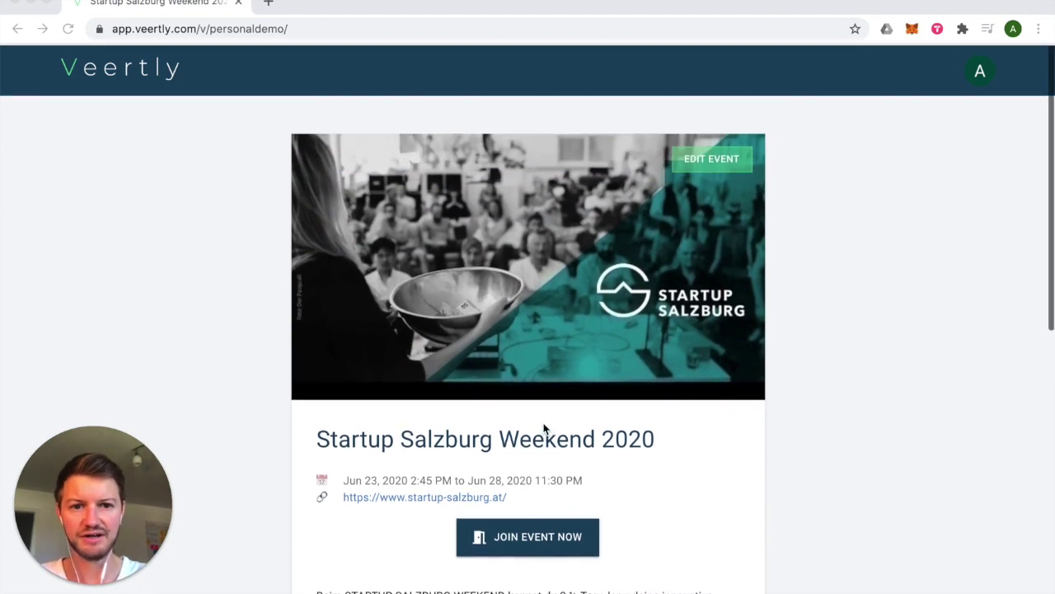
click(532, 495)
click(532, 496)
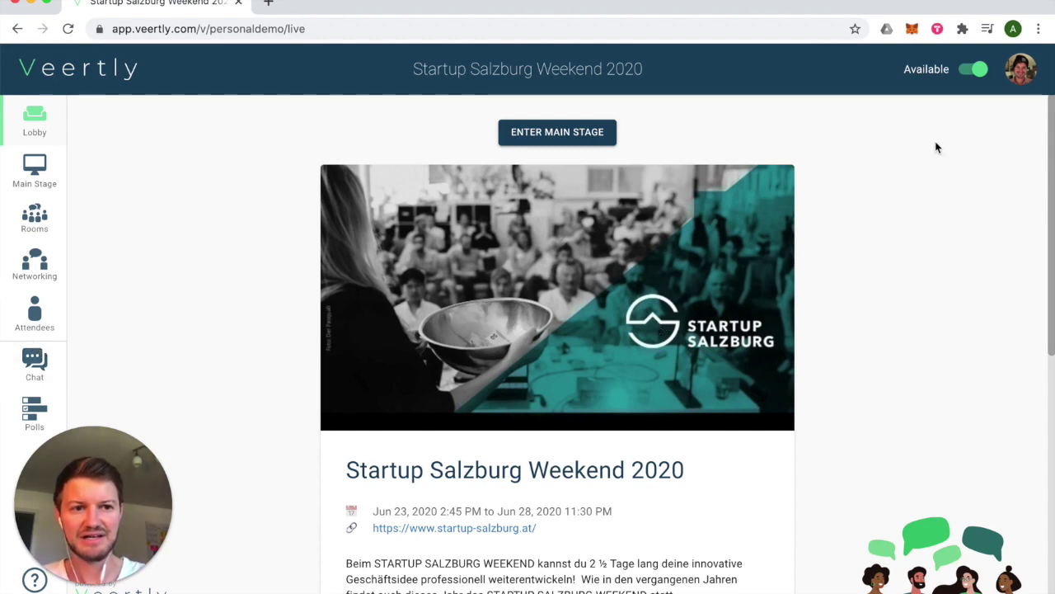
click(1020, 71)
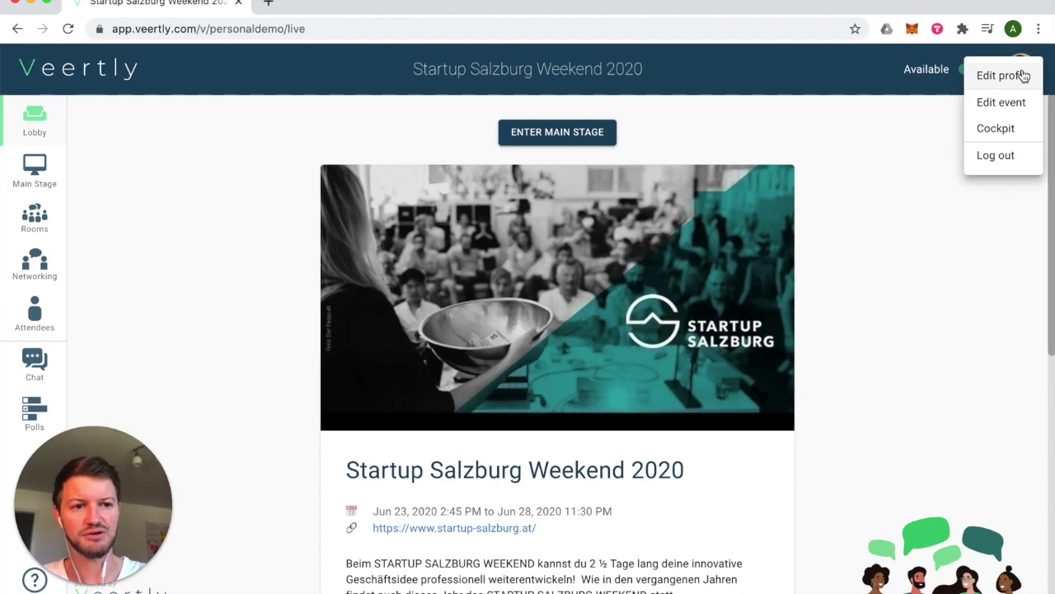
click(1003, 127)
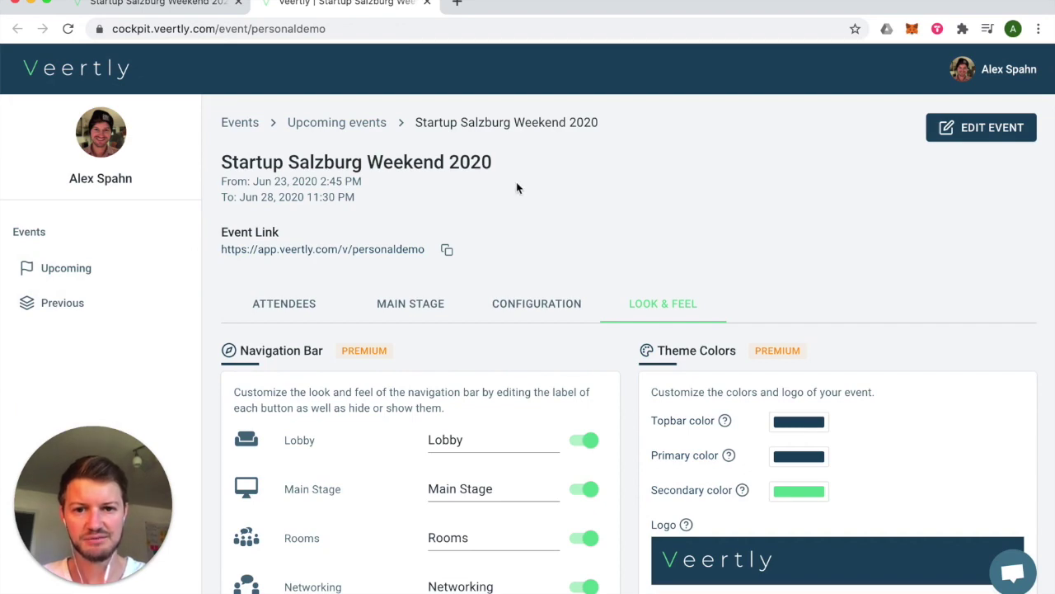
Scroll to Theme Colors and open the Topbar colour picker, currently 1C4762.
scroll(516, 182, down, 2)
scroll(517, 183, down, 2)
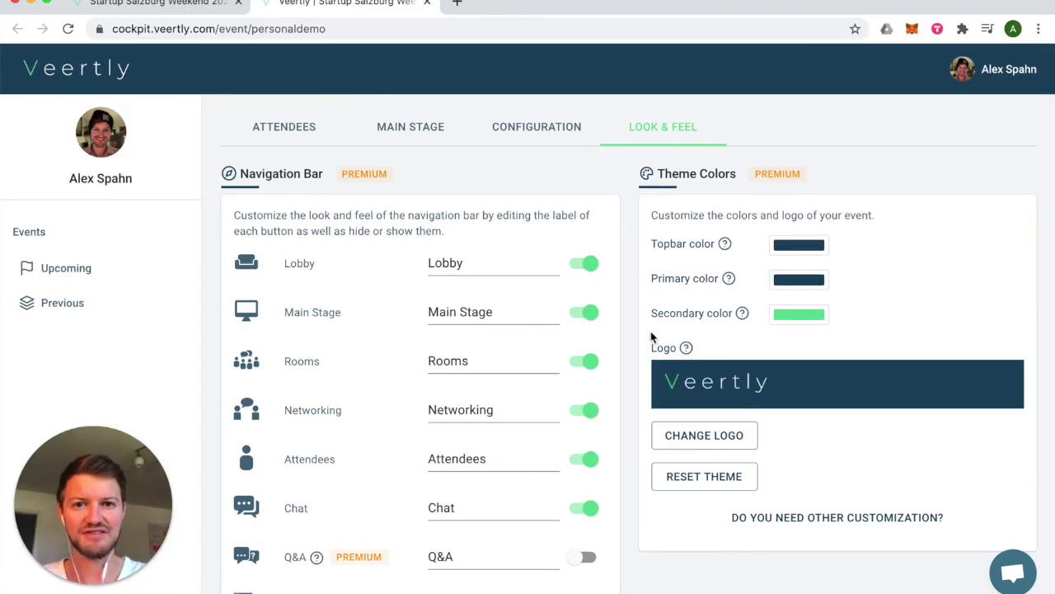
click(796, 248)
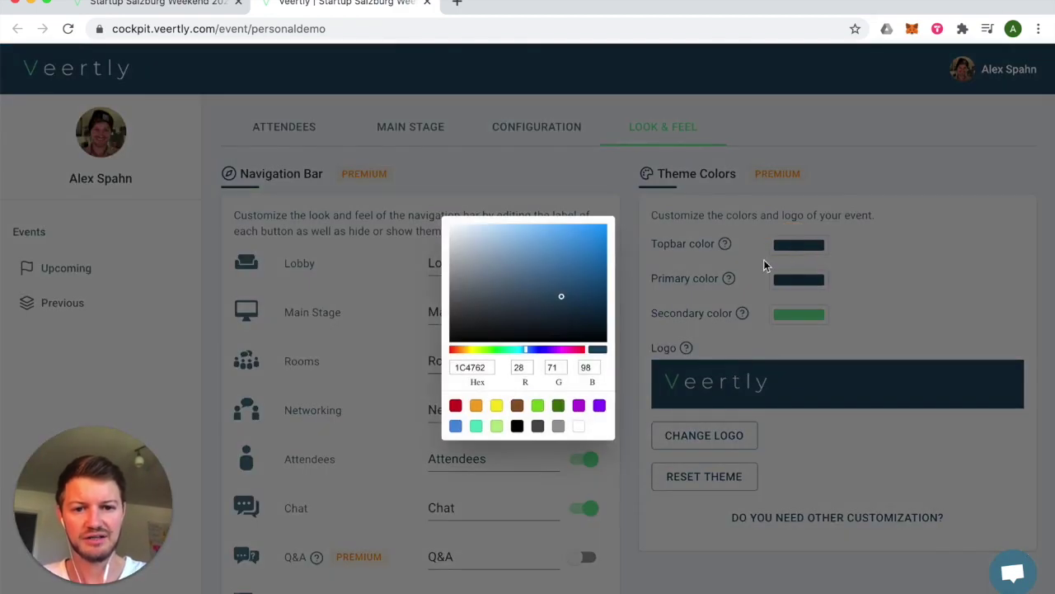
Set the Topbar and Primary colours to teal 5CB4BA.
drag(493, 369, 437, 367)
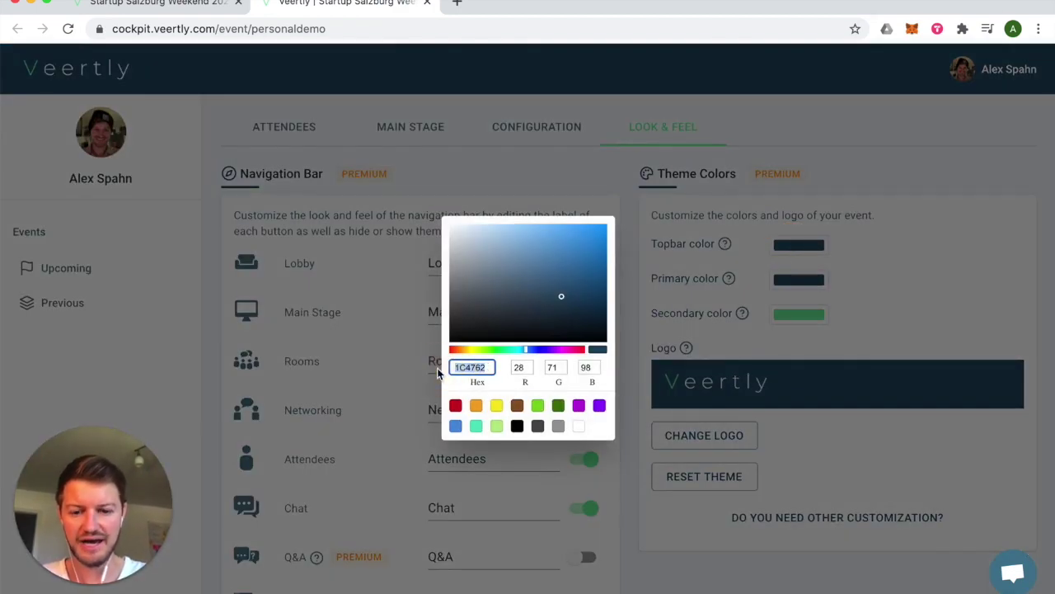
text(5CB4BA)
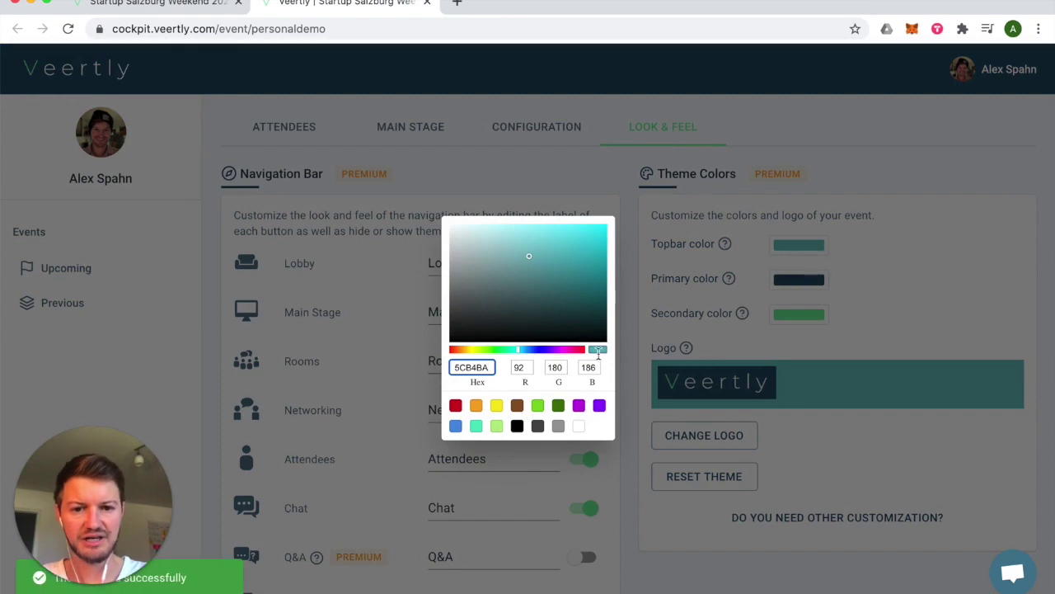
click(859, 273)
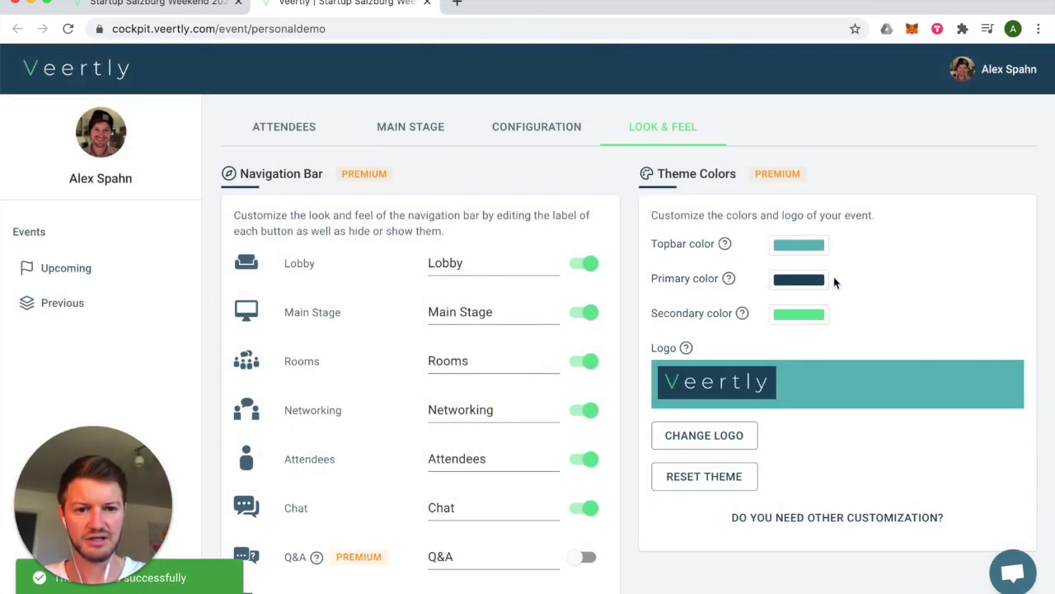
click(792, 280)
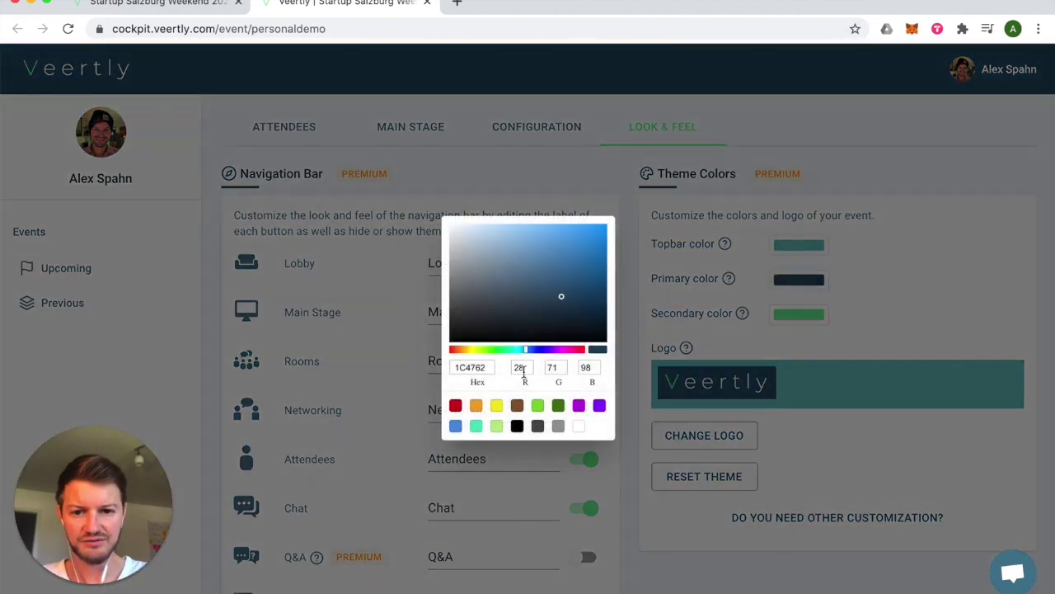
drag(493, 367, 446, 370)
key(ctrl+v)
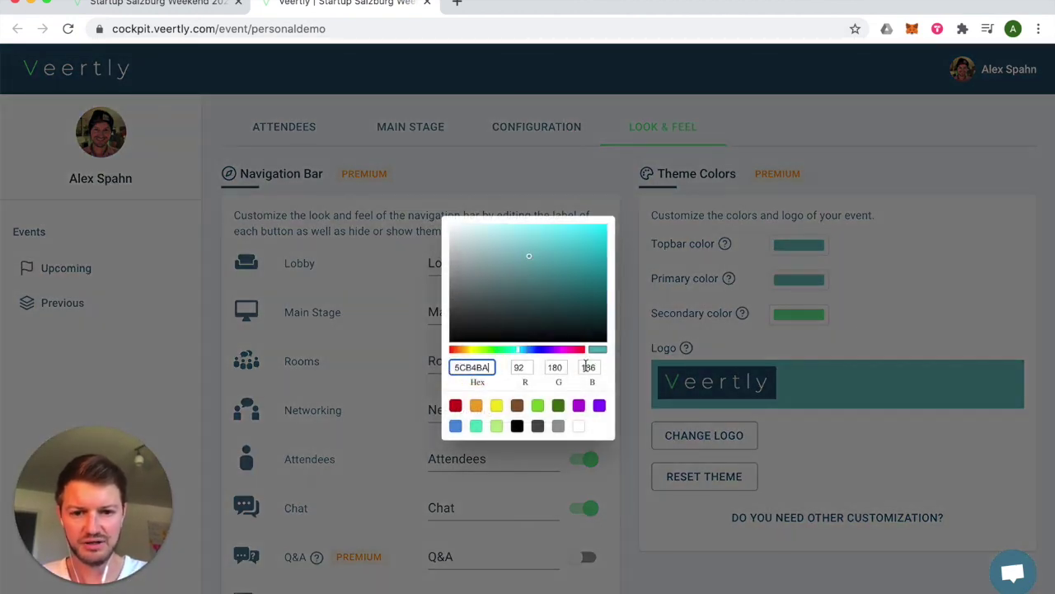
click(889, 314)
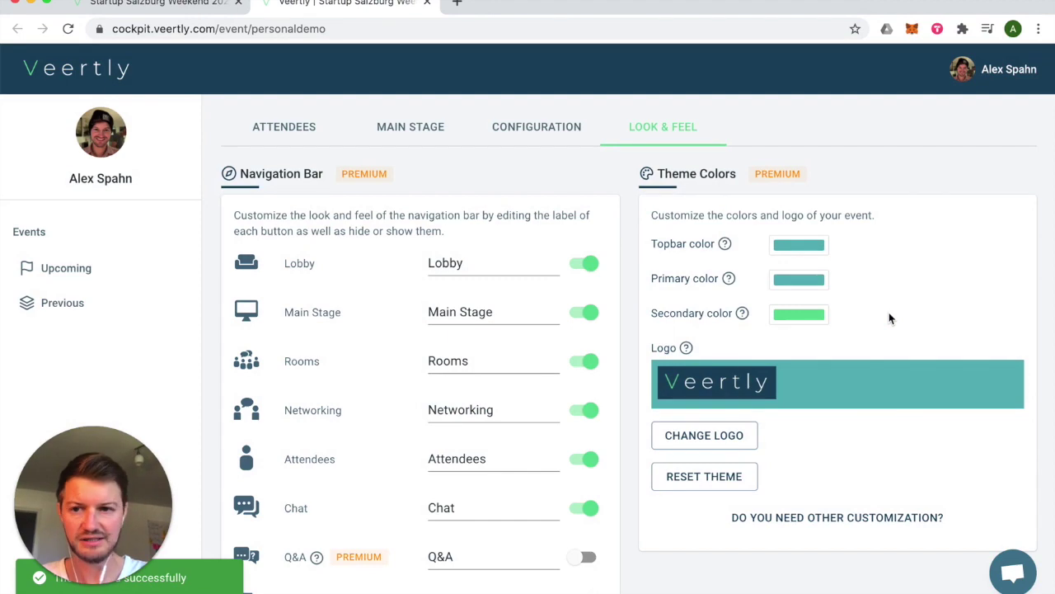
Set the Secondary colour to the dark grey preset and view the live event page.
click(798, 314)
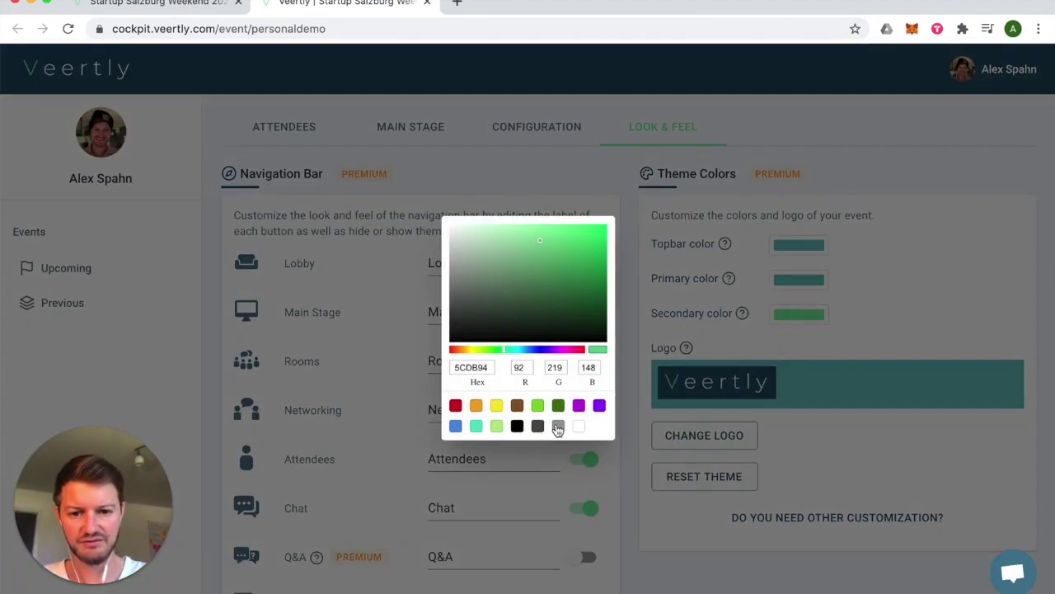
click(538, 426)
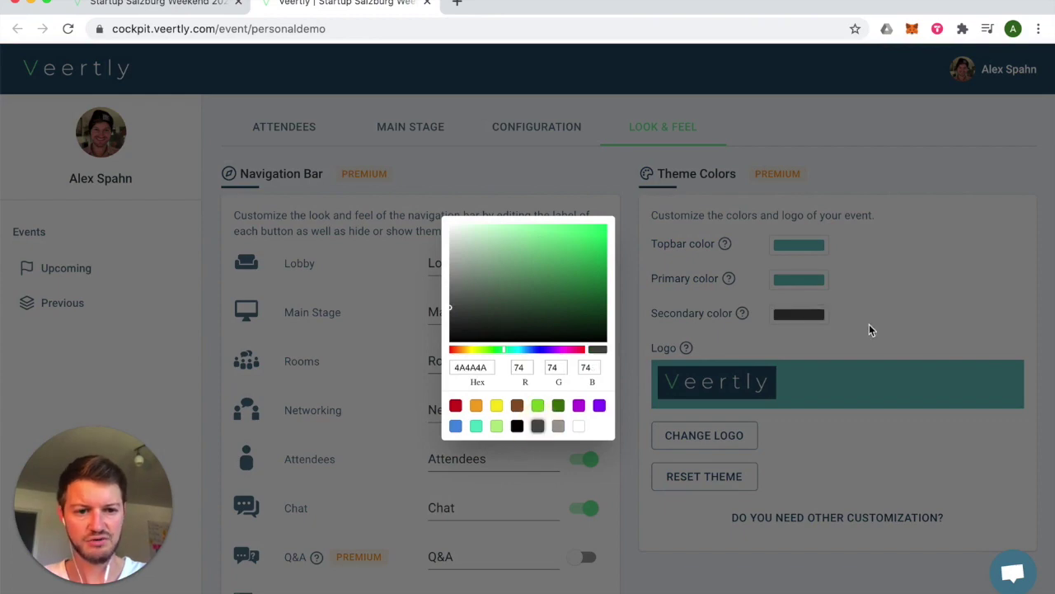
click(880, 305)
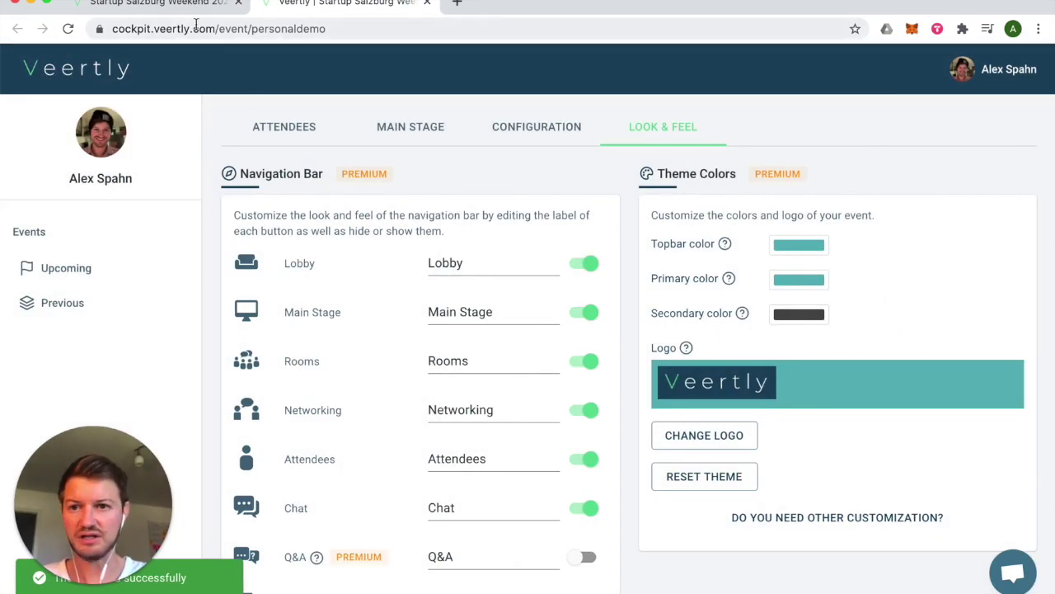
click(166, 9)
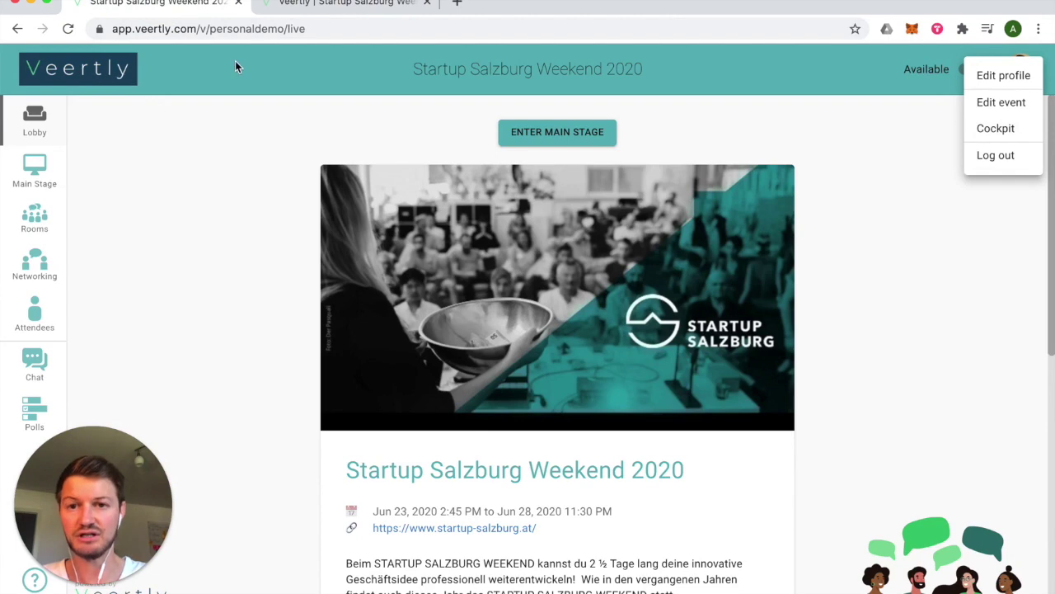
Upload the Startup Salzburg screenshot from the Desktop as the event logo and view the live page.
click(344, 5)
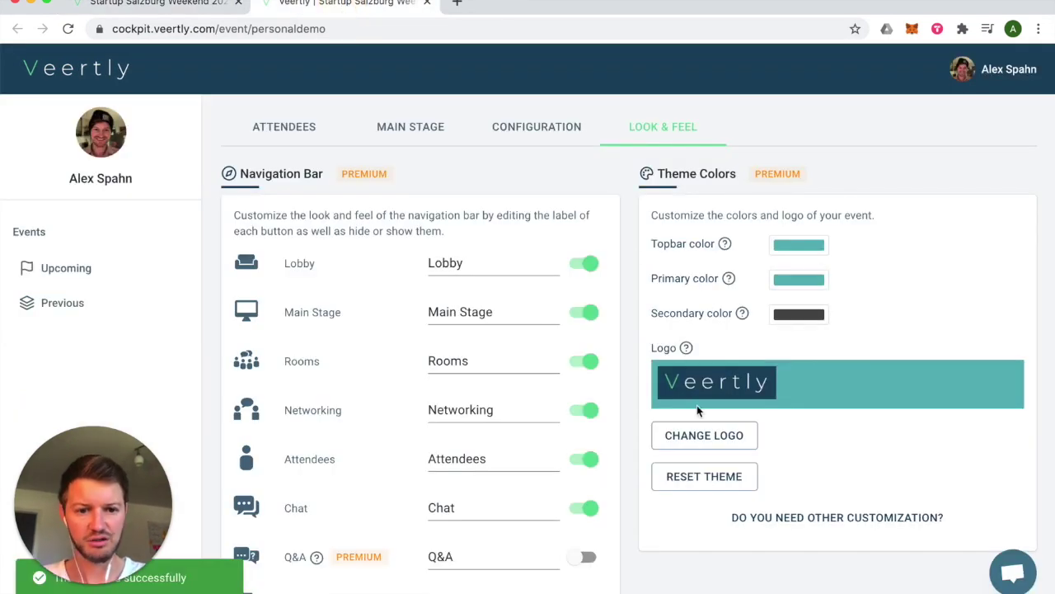
click(699, 437)
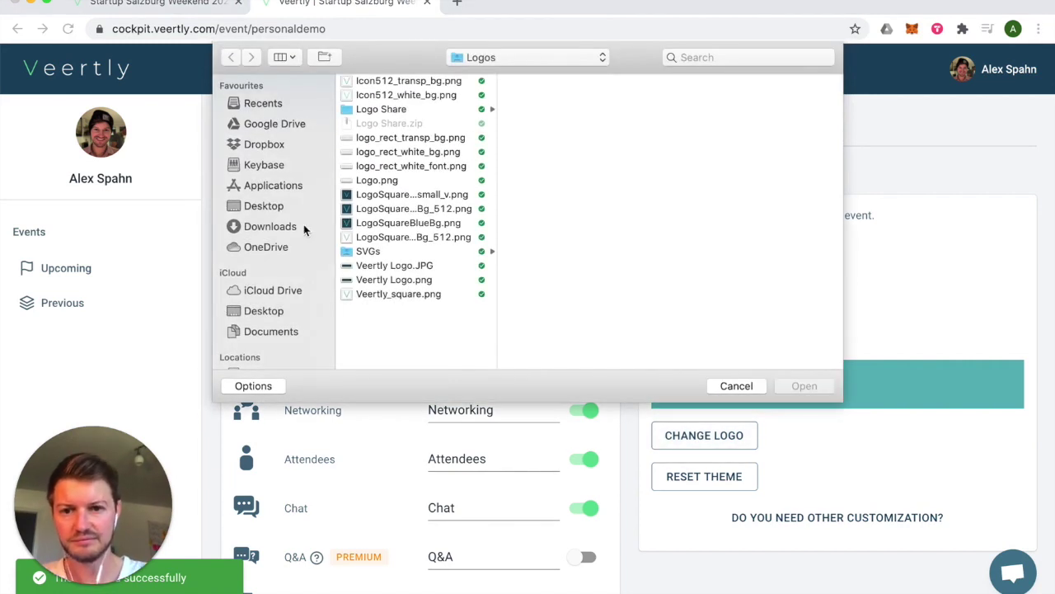
click(268, 209)
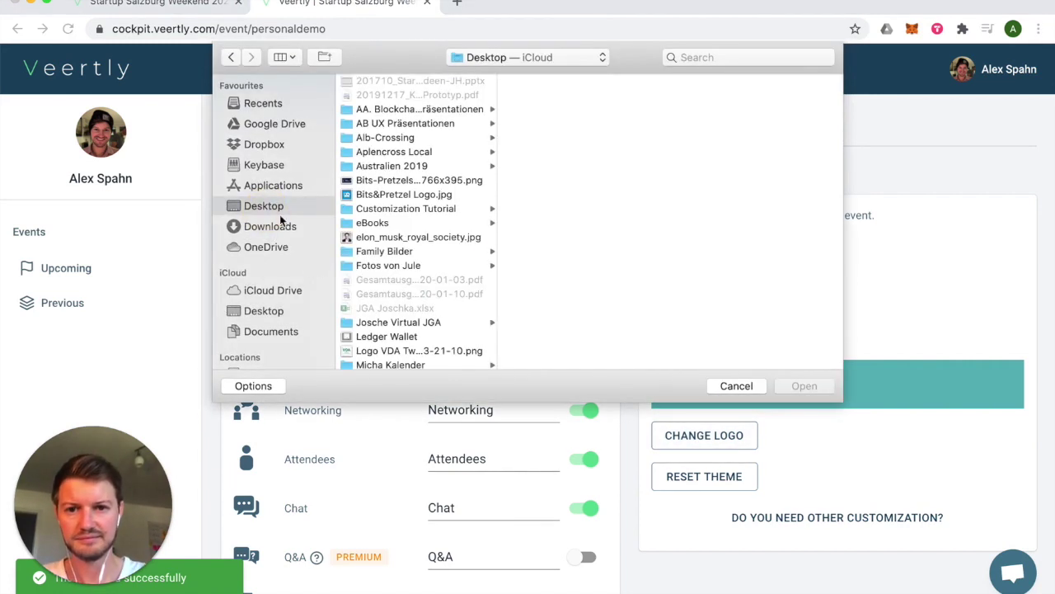
scroll(436, 285, down, 10)
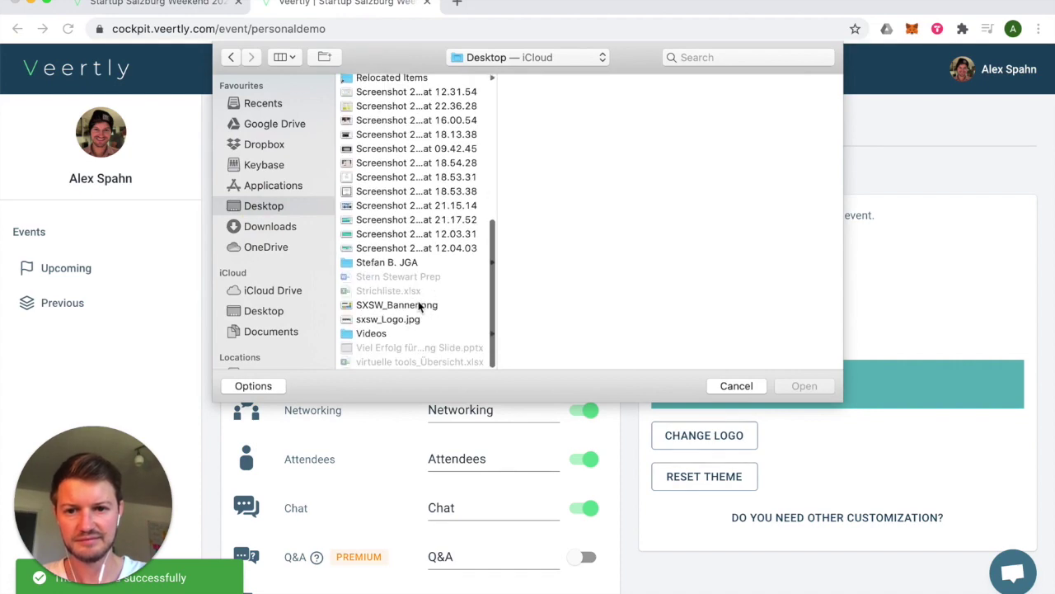
click(404, 234)
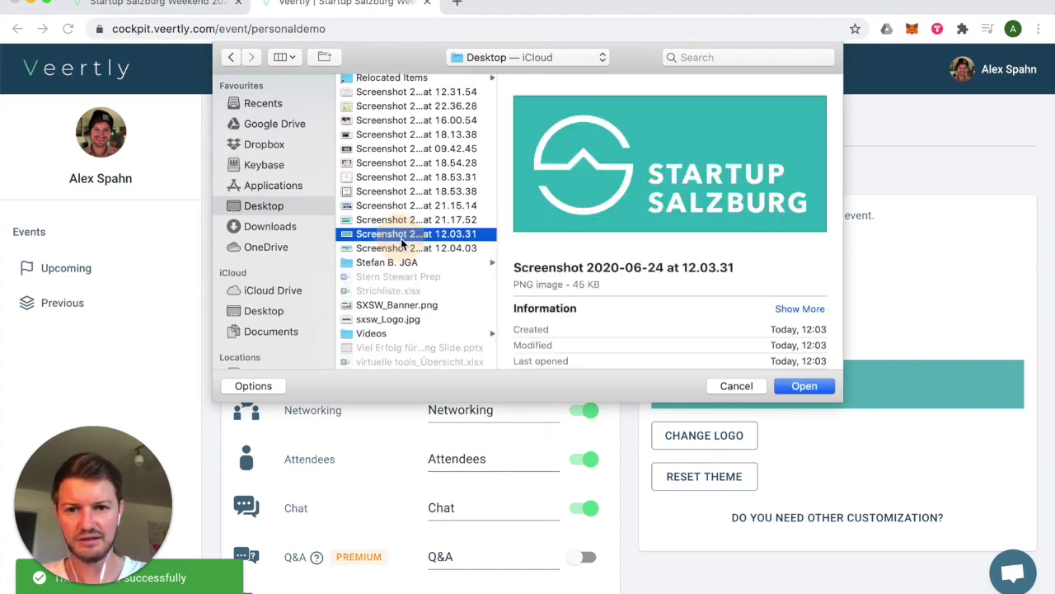
key(Return)
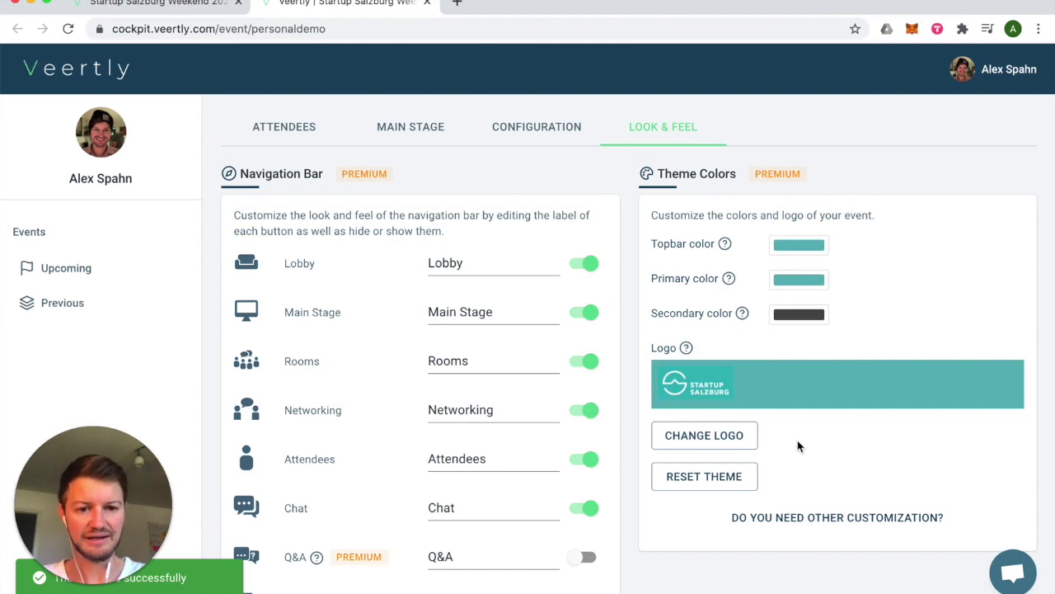
click(149, 4)
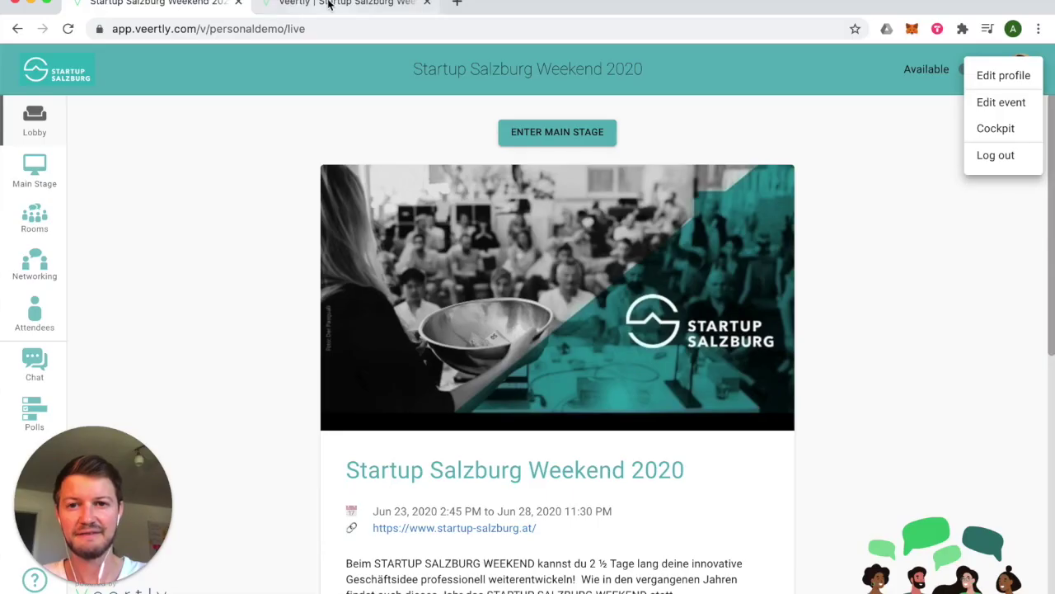
click(330, 6)
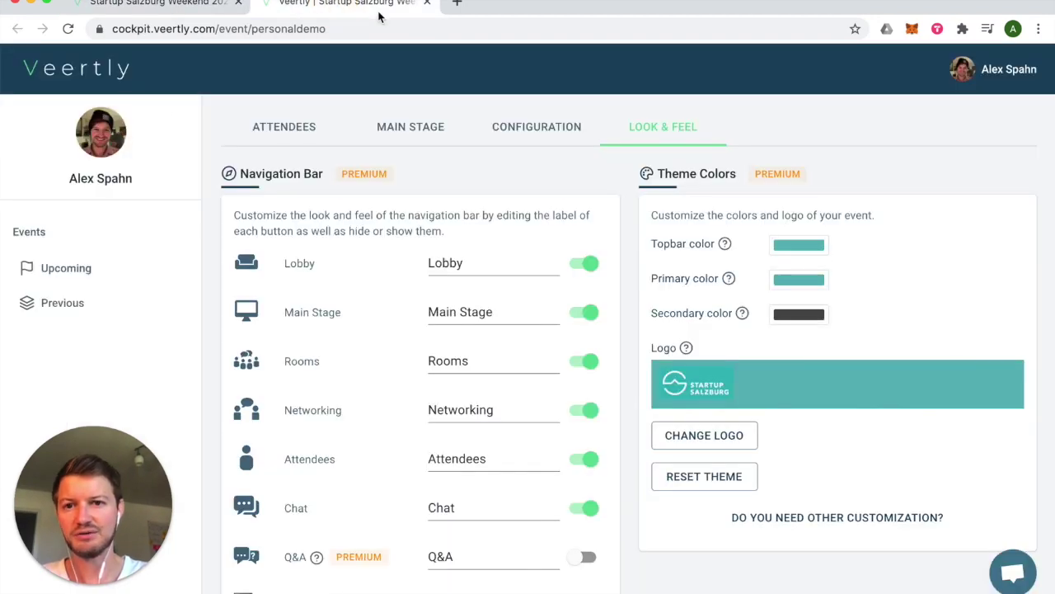
Dock the cockpit beside the live event and relabel Lobby 'Welcome' and Main Stage 'Startup Pitches'.
drag(373, 8, 412, 39)
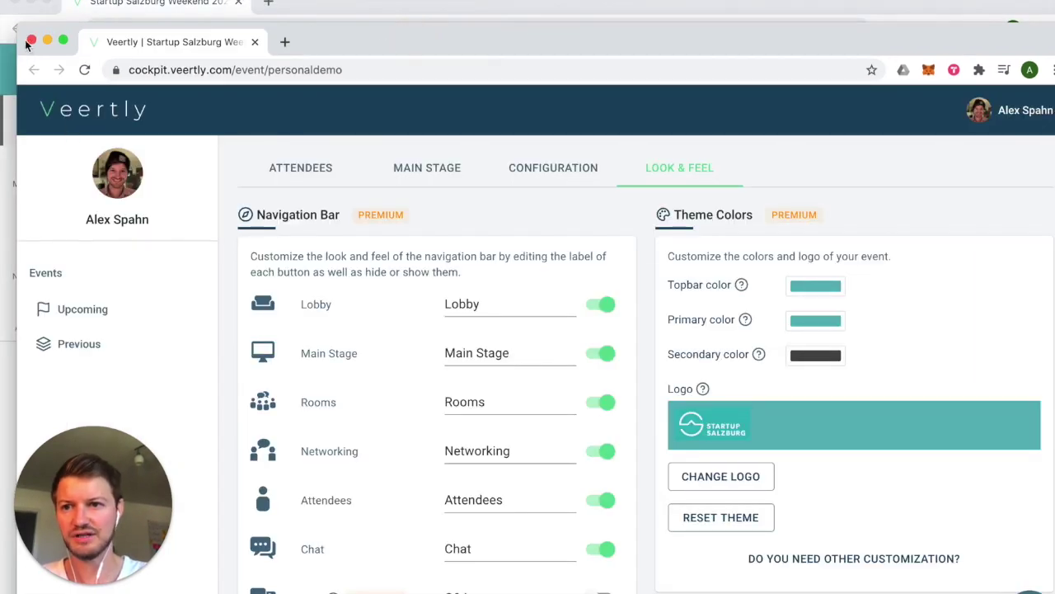
drag(24, 38, 316, 9)
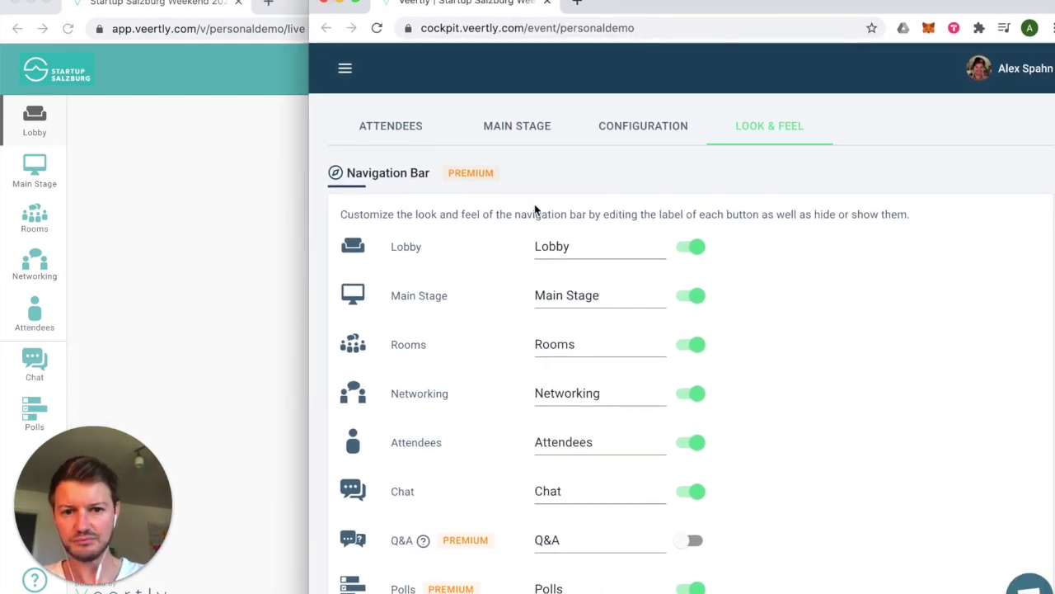
drag(618, 248, 532, 248)
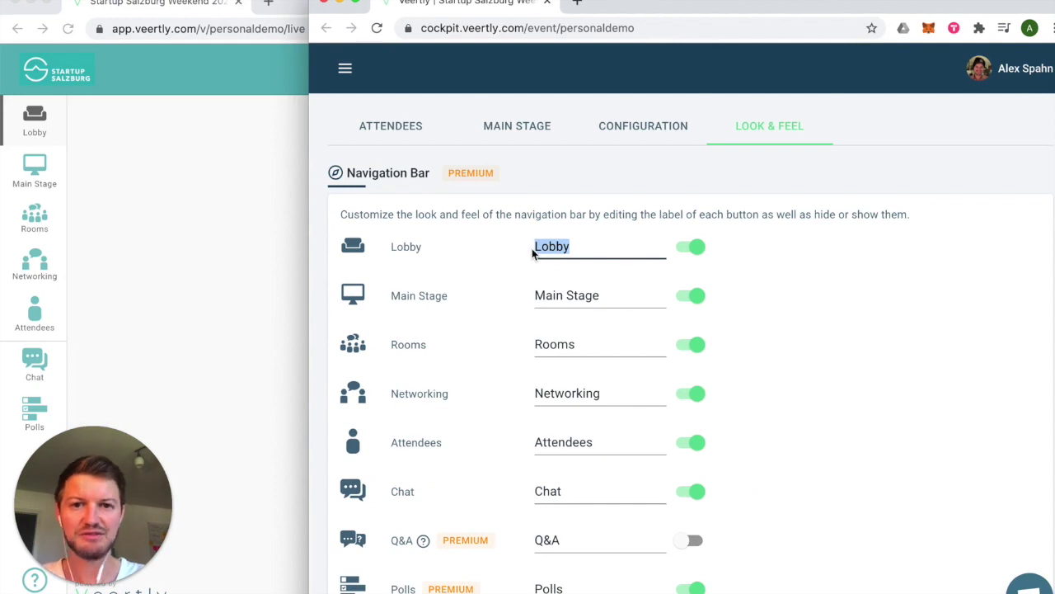
text(Welcome)
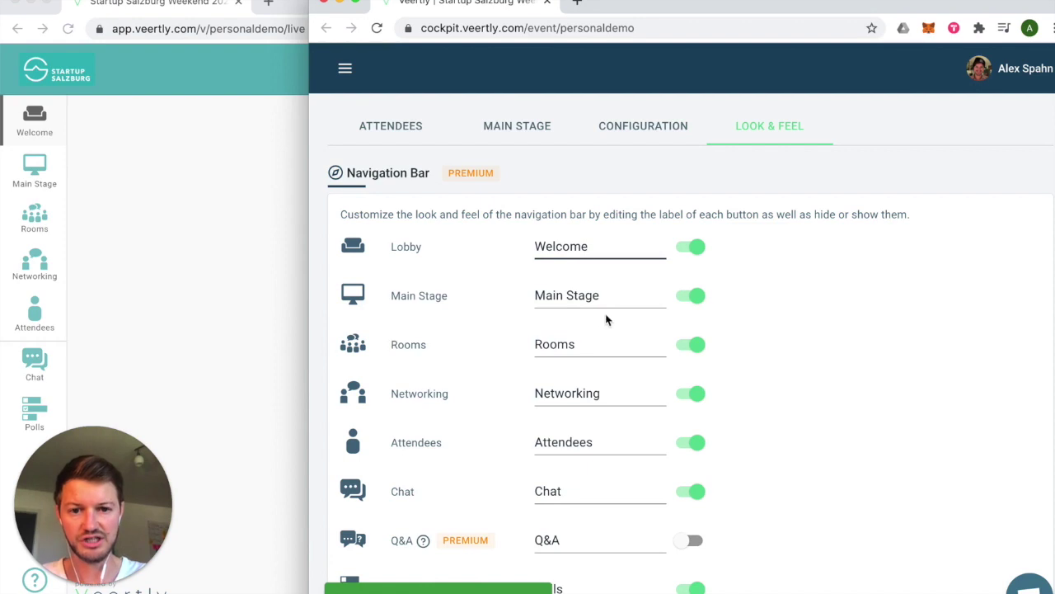
drag(611, 294, 511, 300)
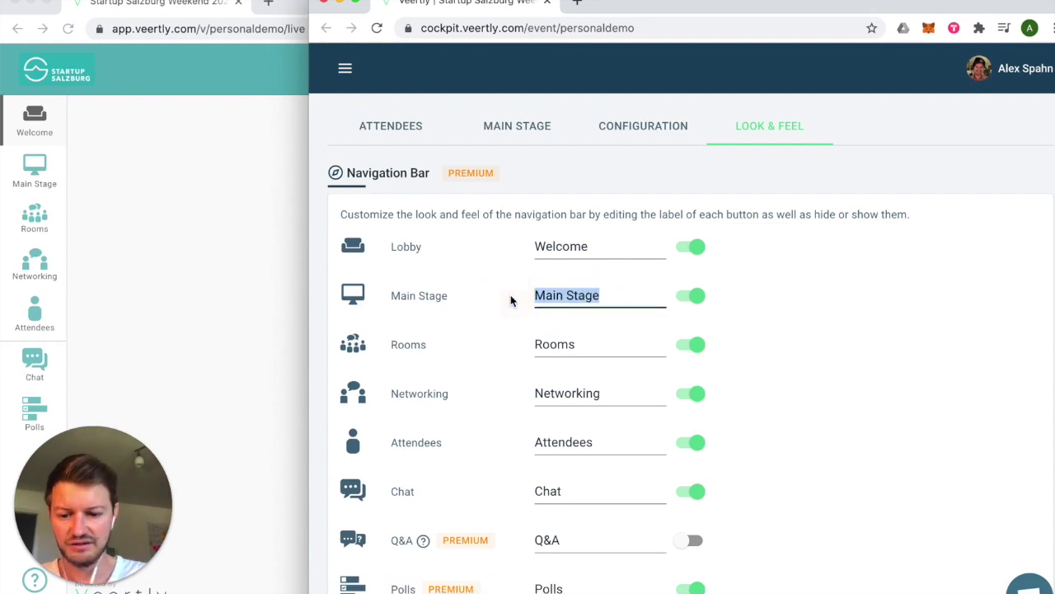
text(Startup )
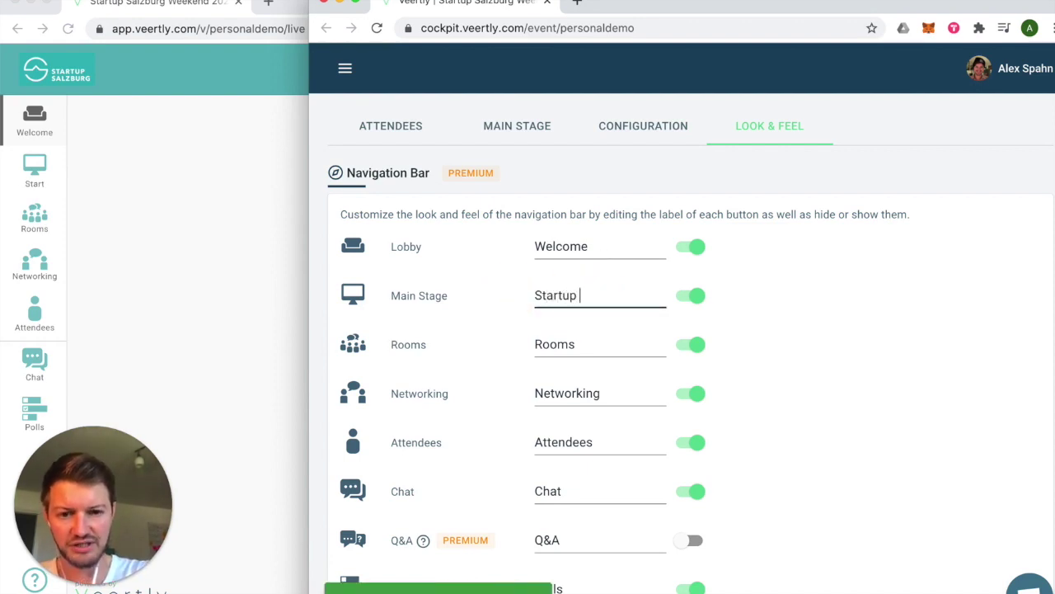
text(Pitches)
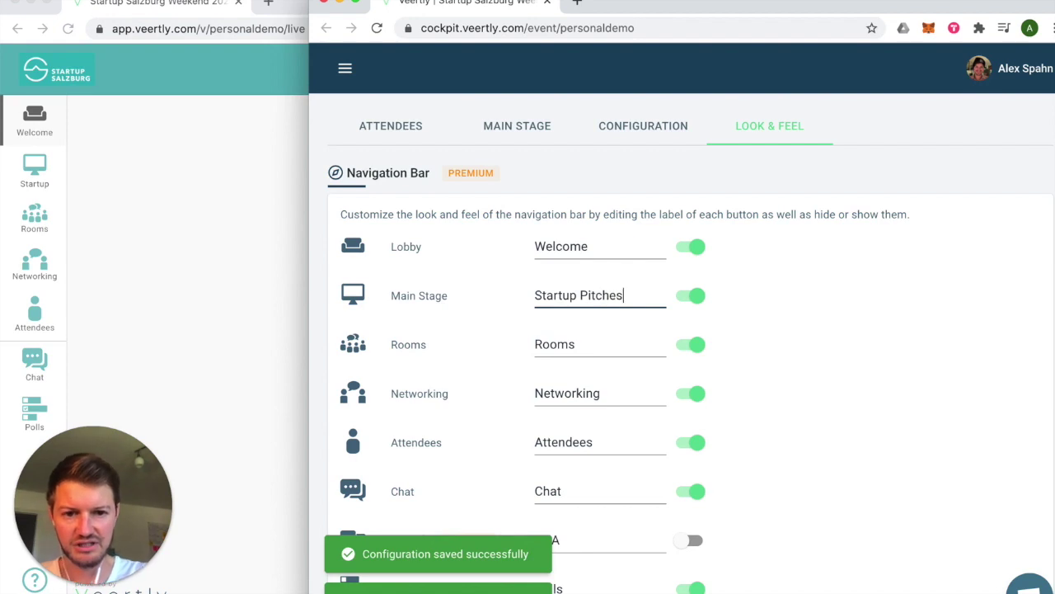
Turn off the Networking toggle, close the cockpit window and dismiss the profile menu.
click(690, 397)
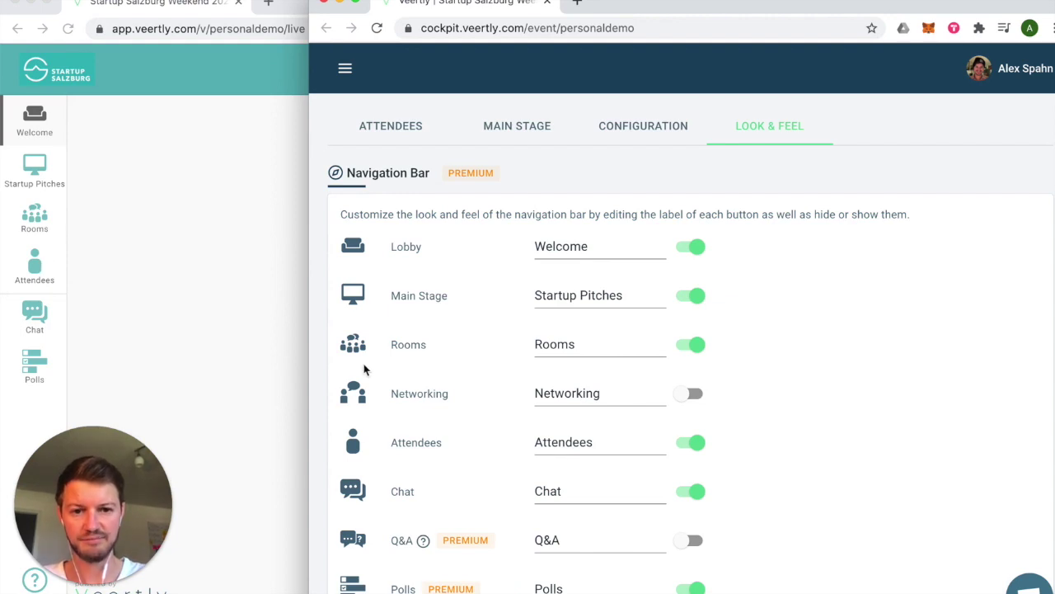
scroll(364, 370, down, 3)
scroll(364, 370, down, 2)
scroll(364, 370, up, 5)
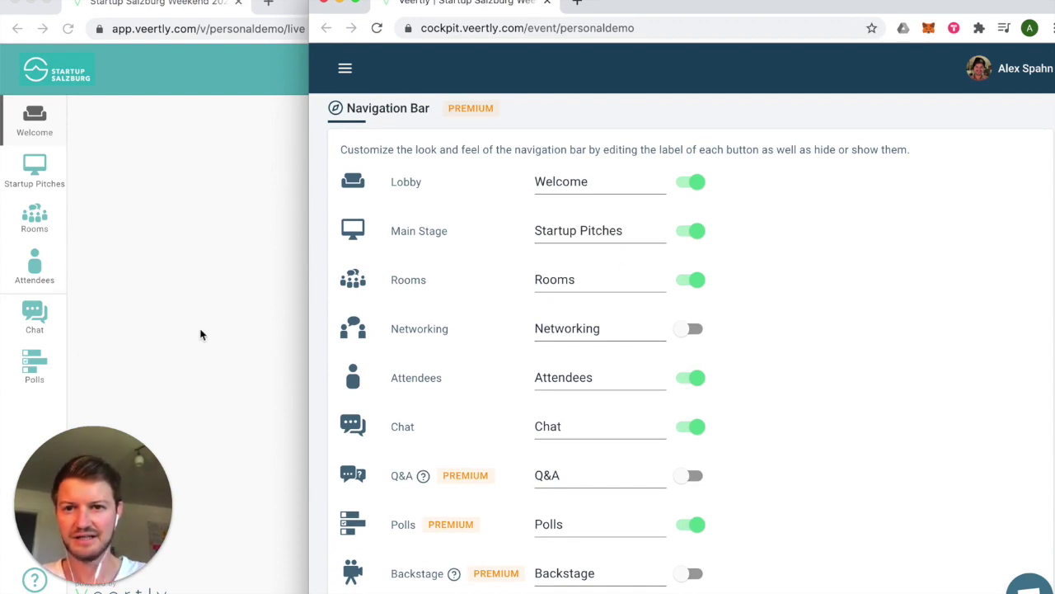
click(217, 289)
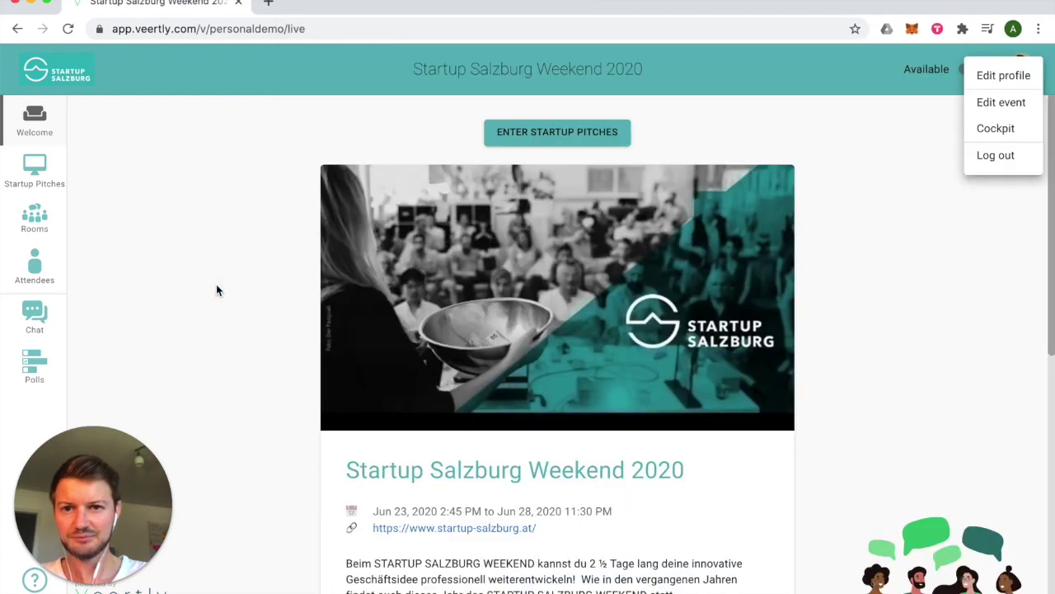
click(217, 286)
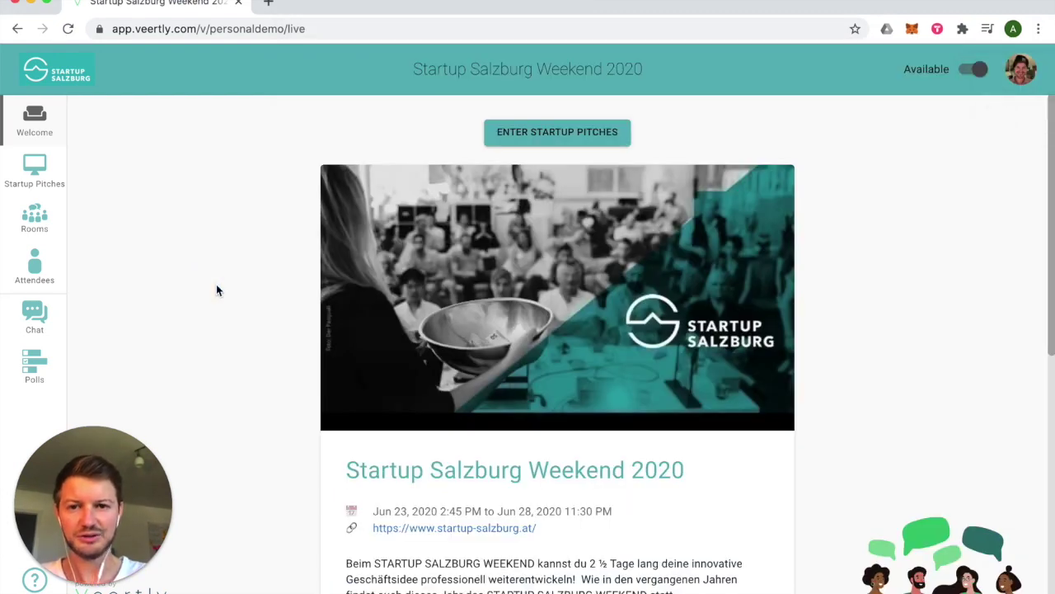